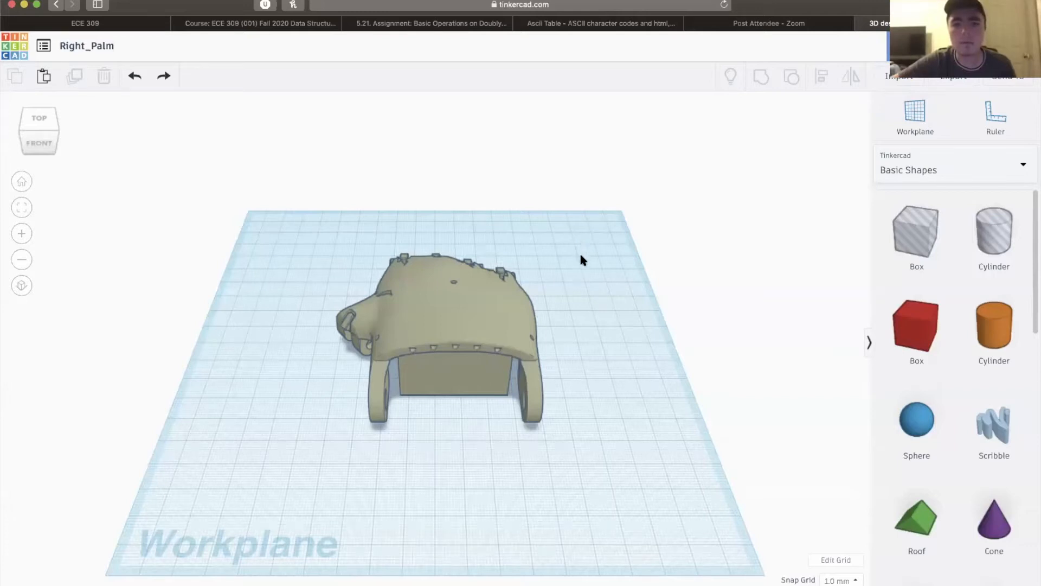
# - Examine the Right_Palm model from the front, the sides and above
pyautogui.moveTo(577, 246); pyautogui.dragTo(794, 568, button='right')
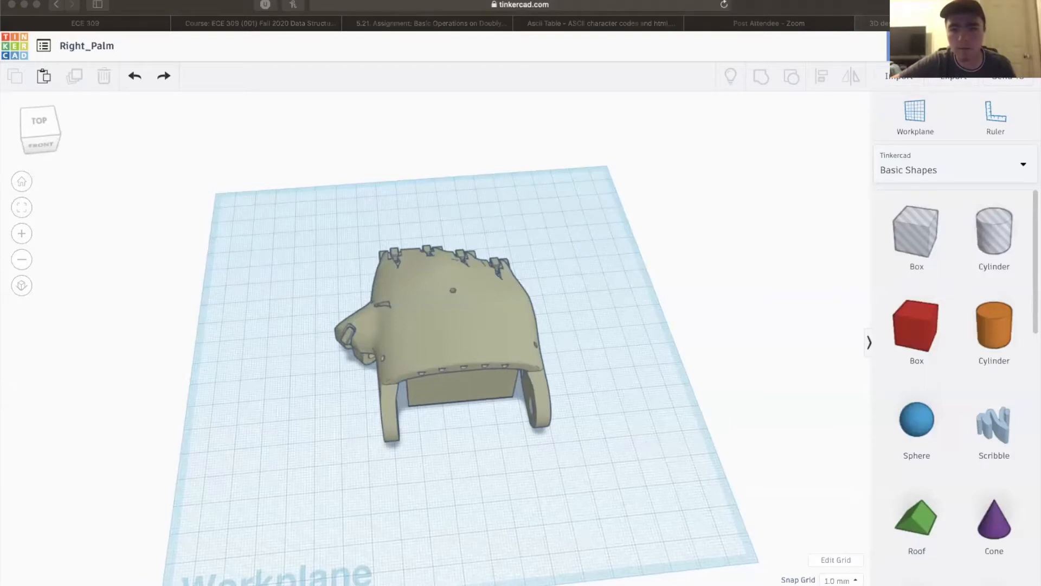
pyautogui.click(738, 218)
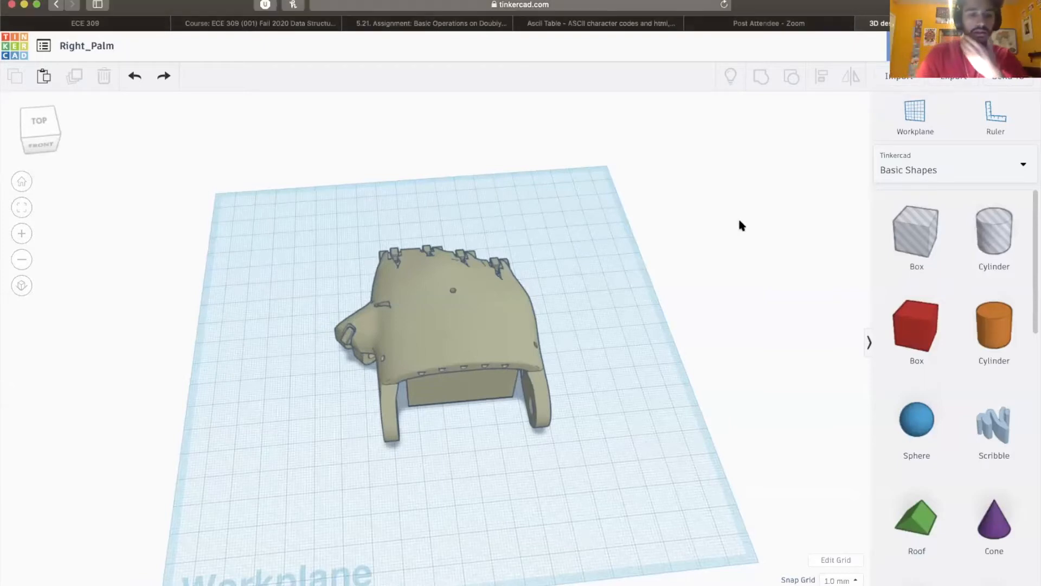
pyautogui.moveTo(582, 320); pyautogui.dragTo(599, 302, button='right')
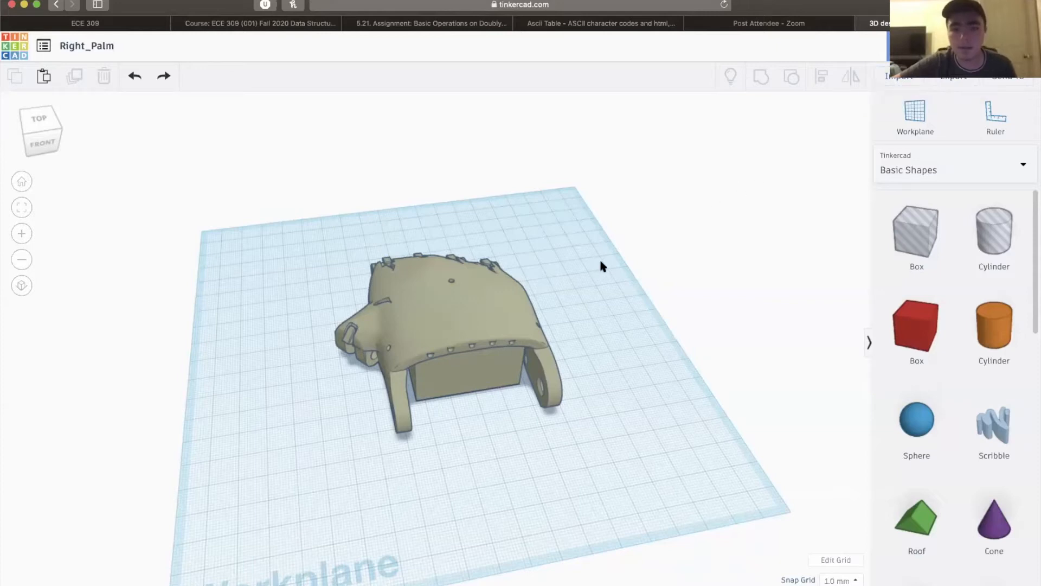
pyautogui.moveTo(651, 271); pyautogui.dragTo(600, 257, button='right')
pyautogui.moveTo(465, 238); pyautogui.dragTo(424, 293, button='right')
pyautogui.moveTo(498, 209); pyautogui.dragTo(564, 269, button='right')
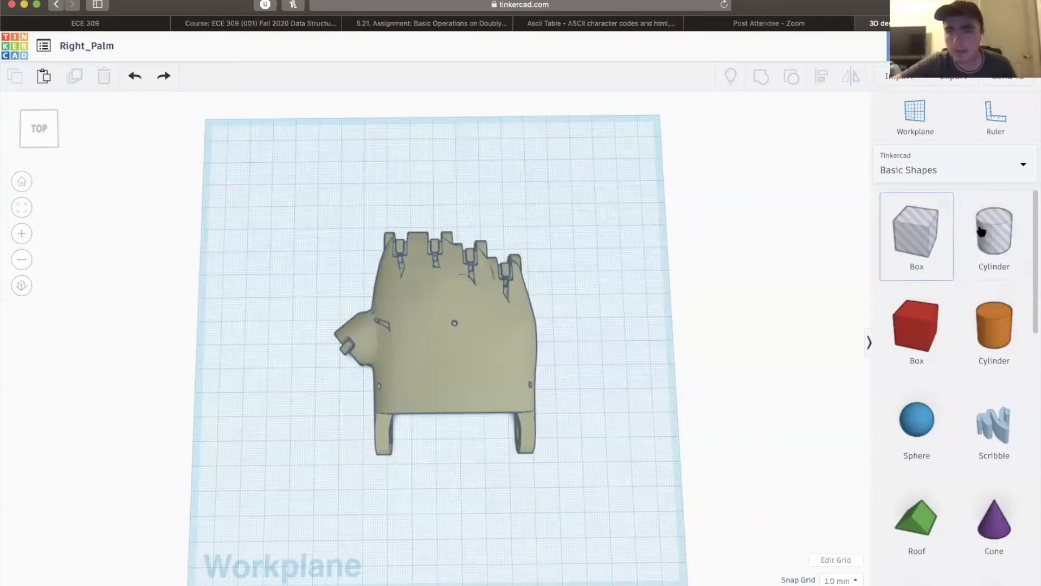
# - Place a hole cylinder on the workplane beside the palm's thumb joint, enlarge its base and make it 48 mm tall
pyautogui.moveTo(999, 240); pyautogui.dragTo(298, 315)
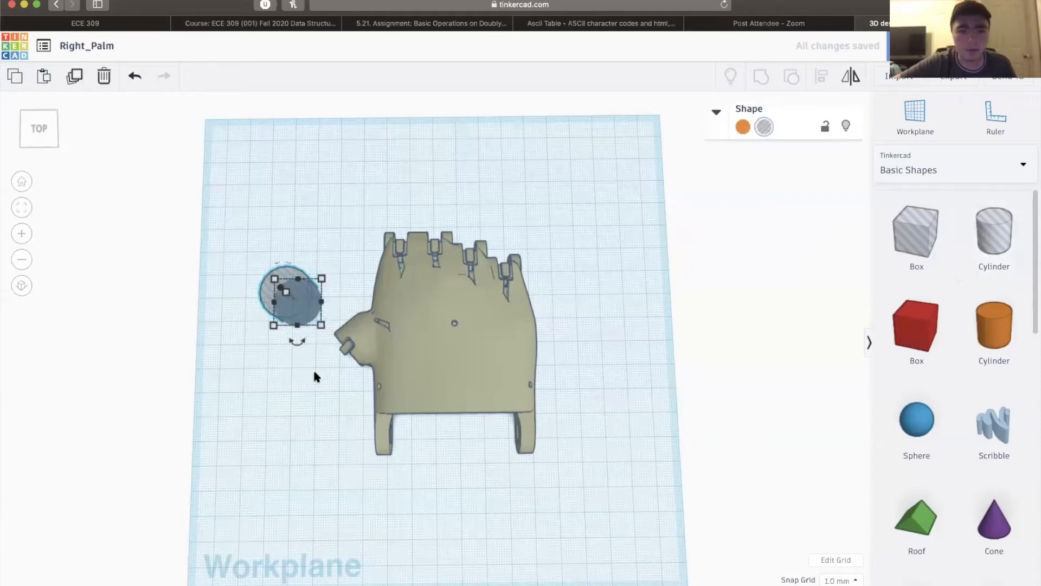
pyautogui.moveTo(317, 390); pyautogui.dragTo(374, 434, button='right')
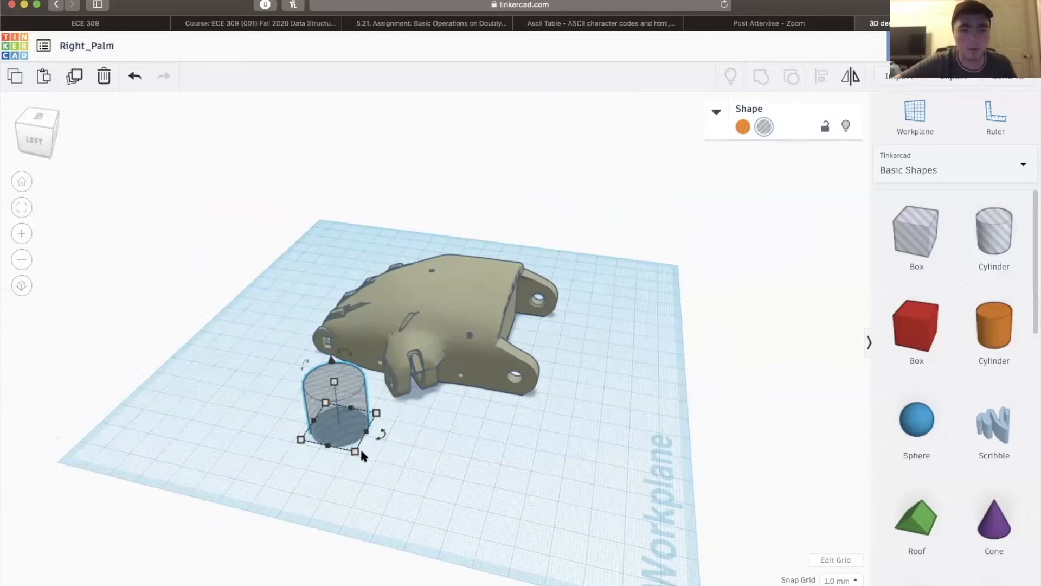
pyautogui.moveTo(355, 453); pyautogui.dragTo(368, 474)
pyautogui.moveTo(342, 394); pyautogui.dragTo(332, 320)
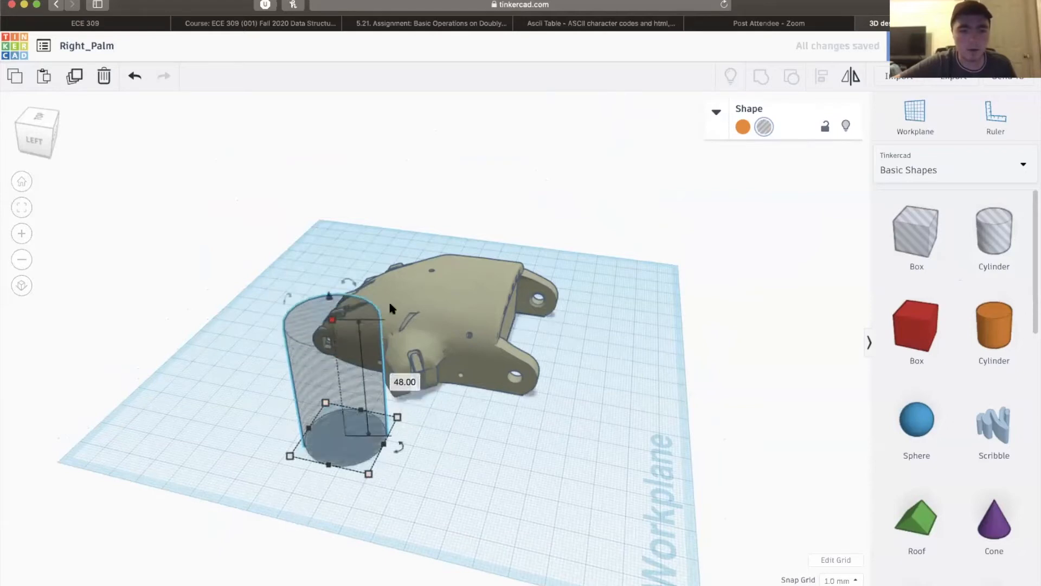
# - Move the hole cylinder over the palm's thumb joint and widen its base so it covers the whole joint
pyautogui.click(578, 326)
pyautogui.moveTo(565, 353); pyautogui.dragTo(274, 412, button='right')
pyautogui.moveTo(295, 402); pyautogui.dragTo(393, 361)
pyautogui.moveTo(384, 421); pyautogui.dragTo(378, 437)
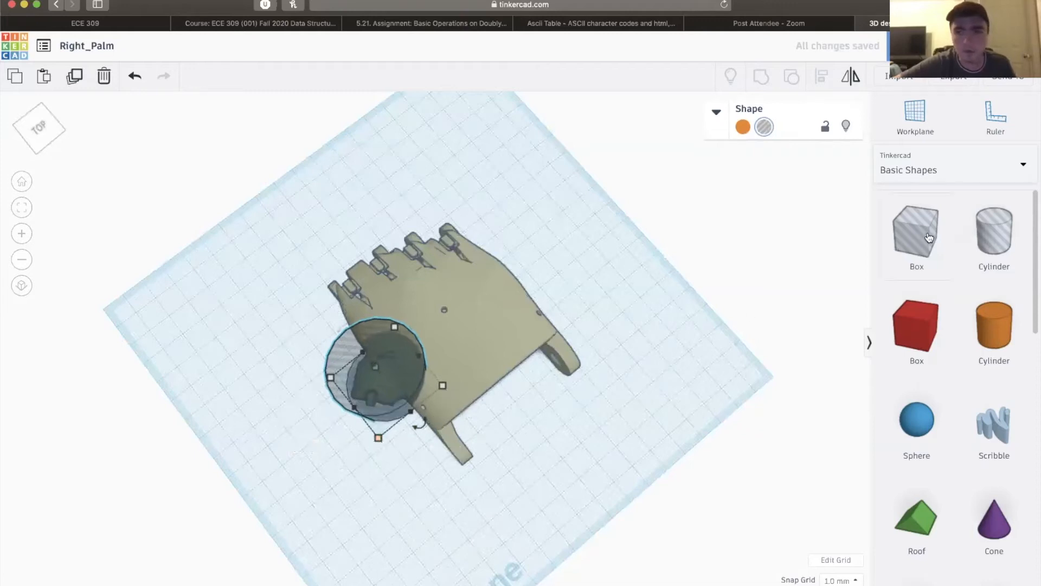
# - Group the palm with the hole cylinder to cut the thumb joint away
pyautogui.click(661, 304)
pyautogui.moveTo(662, 304); pyautogui.dragTo(551, 413, button='right')
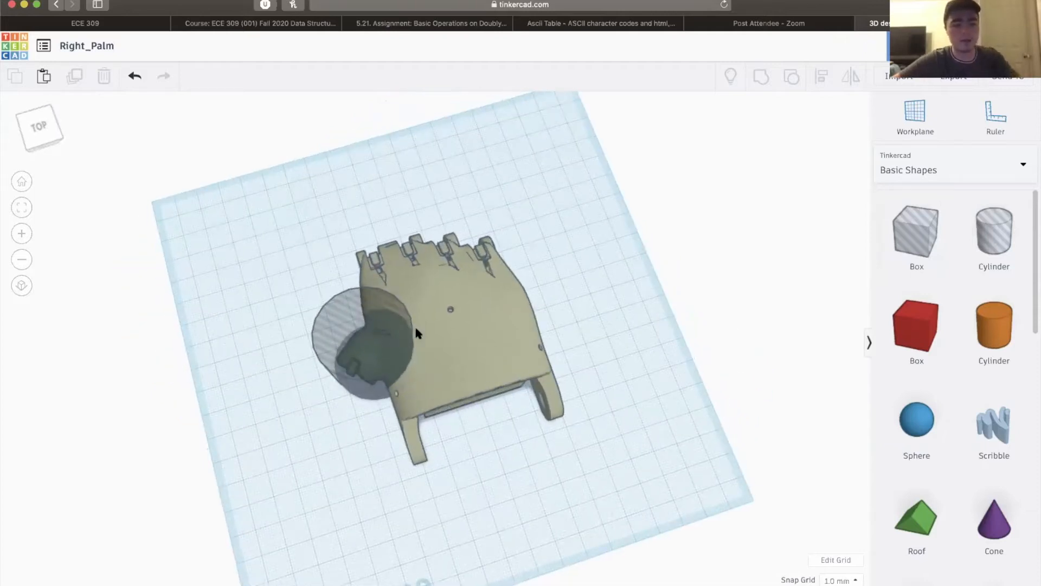
pyautogui.click(482, 330)
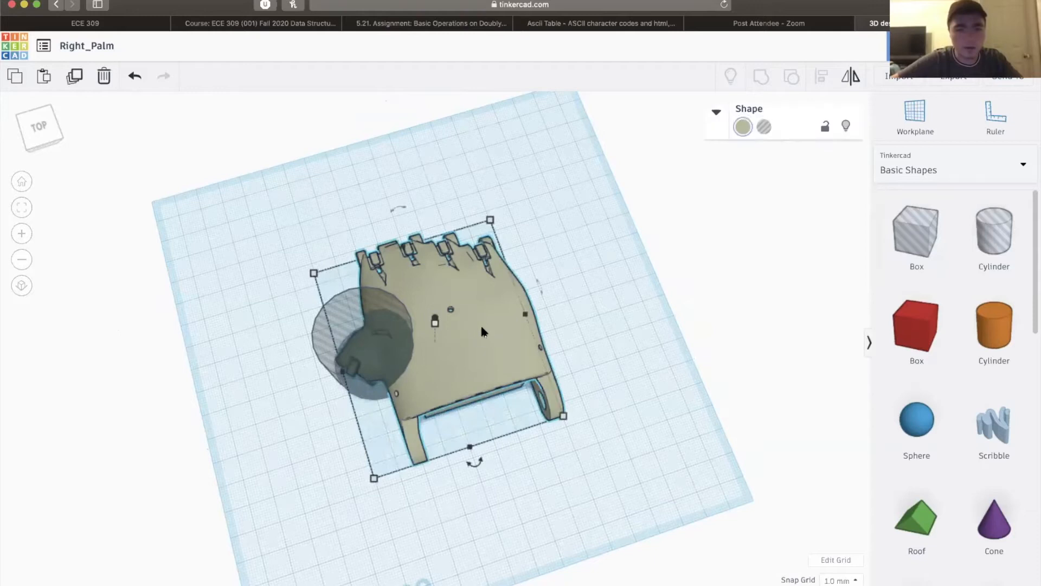
pyautogui.keyDown('shift'); pyautogui.click(324, 338); pyautogui.keyUp('shift')
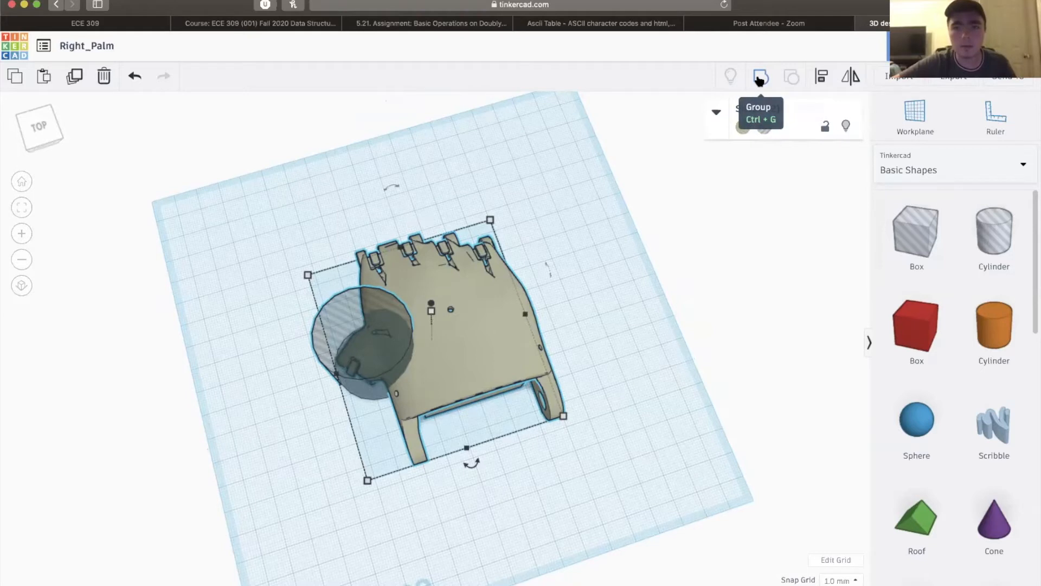
pyautogui.click(744, 89)
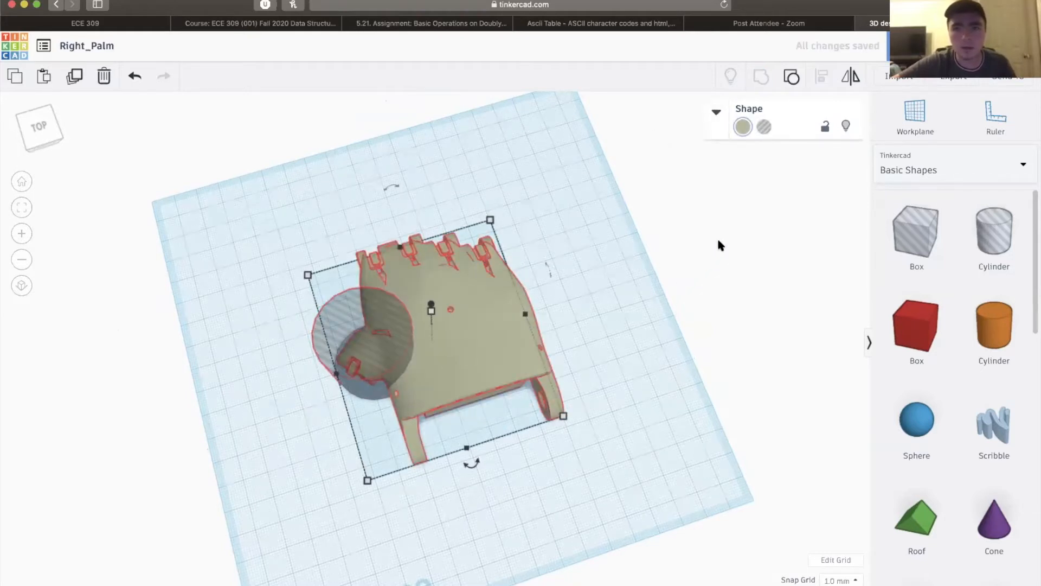
pyautogui.moveTo(718, 240); pyautogui.dragTo(721, 238, button='right')
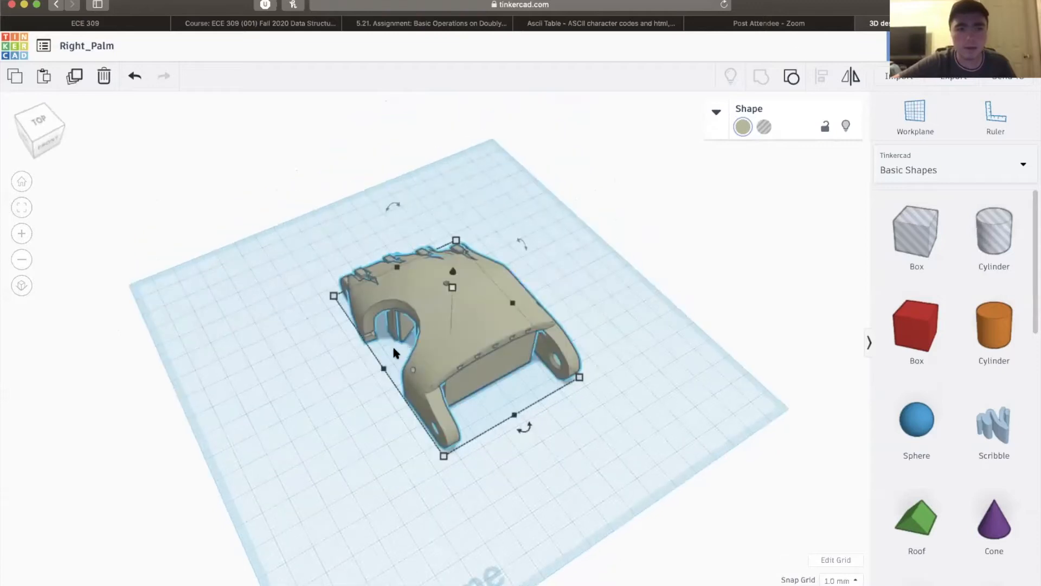
# - Place a hole box over the outermost finger joint opposite the thumb cutout, making it 27 mm long and 71 mm tall
pyautogui.moveTo(413, 362); pyautogui.dragTo(580, 391, button='right')
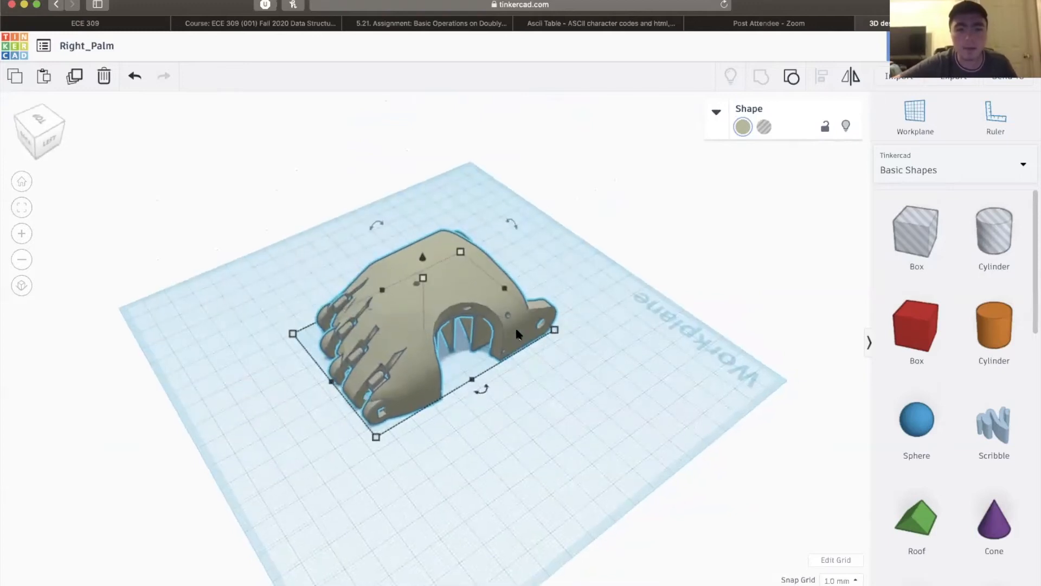
pyautogui.moveTo(518, 421); pyautogui.dragTo(490, 460, button='right')
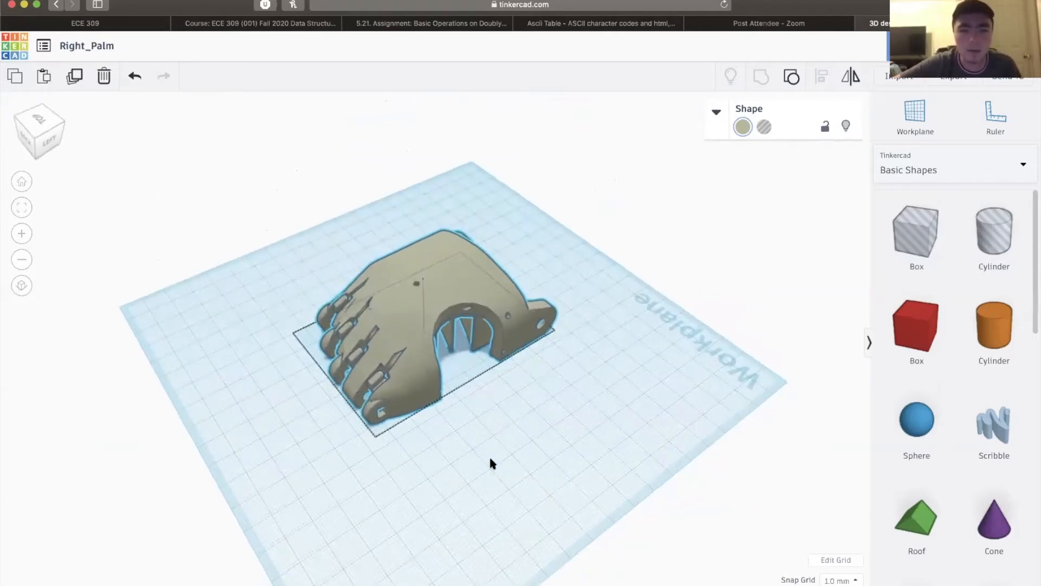
pyautogui.moveTo(541, 404); pyautogui.dragTo(597, 293, button='right')
pyautogui.moveTo(500, 307); pyautogui.dragTo(449, 339, button='right')
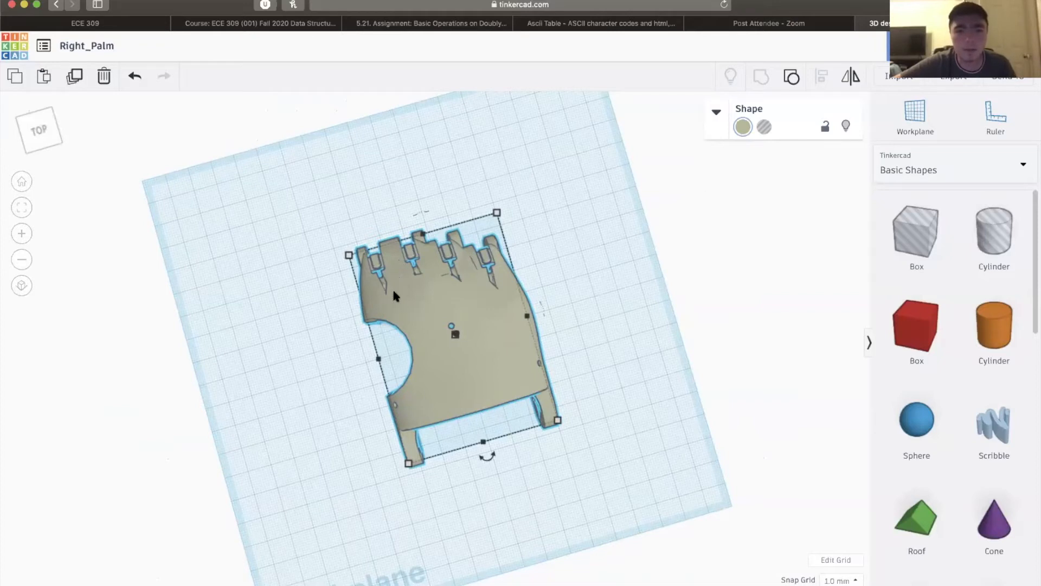
pyautogui.click(916, 243)
pyautogui.click(490, 256)
pyautogui.moveTo(499, 278); pyautogui.dragTo(505, 293)
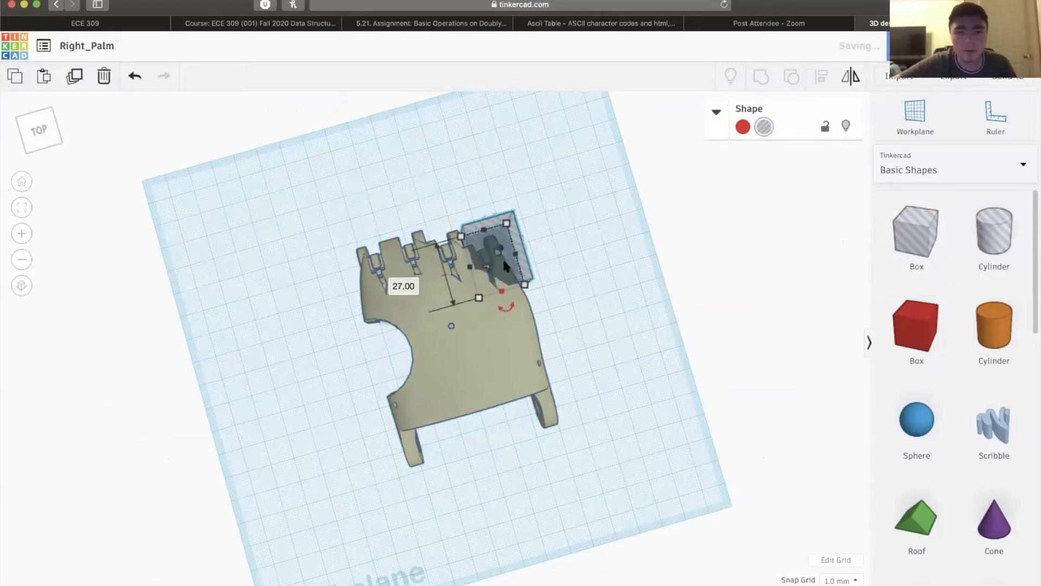
pyautogui.moveTo(501, 255); pyautogui.dragTo(542, 247)
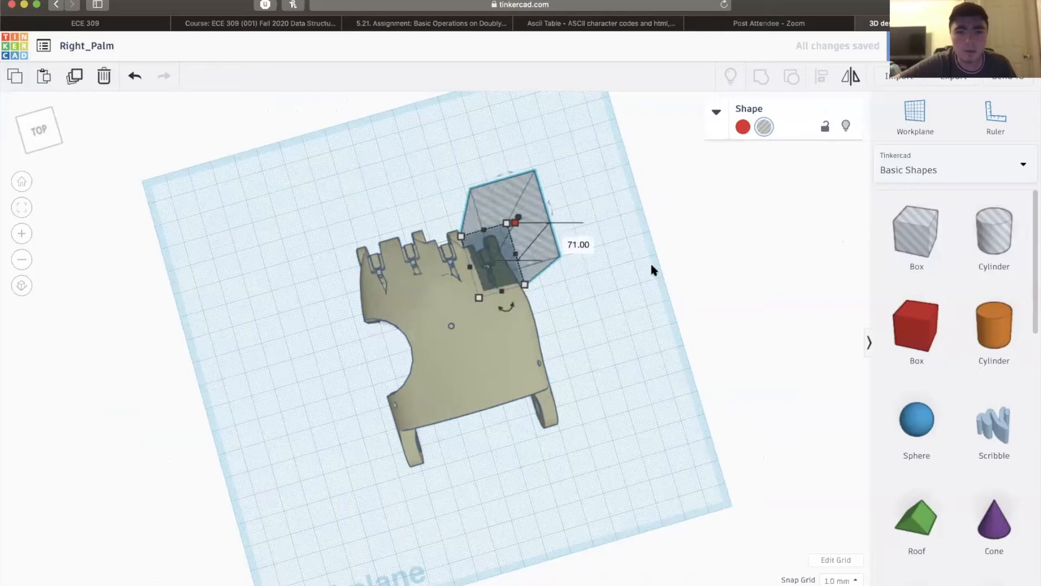
# - Group the hole box with the palm to cut away the outermost finger joint
pyautogui.keyDown('shift'); pyautogui.click(434, 351); pyautogui.keyUp('shift')
pyautogui.click(762, 78)
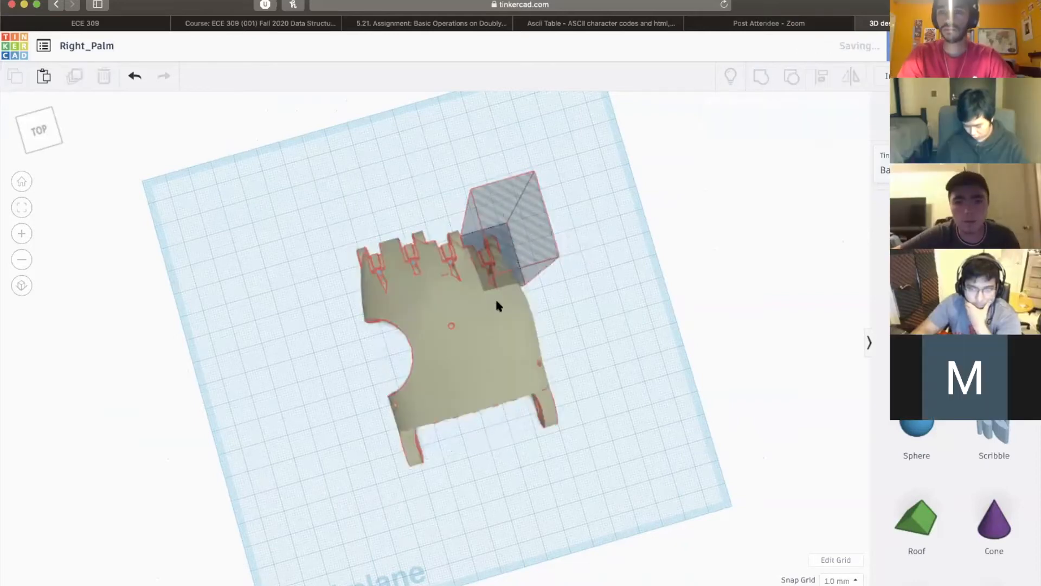
pyautogui.moveTo(575, 285); pyautogui.dragTo(514, 277, button='right')
pyautogui.moveTo(379, 234); pyautogui.dragTo(465, 416, button='right')
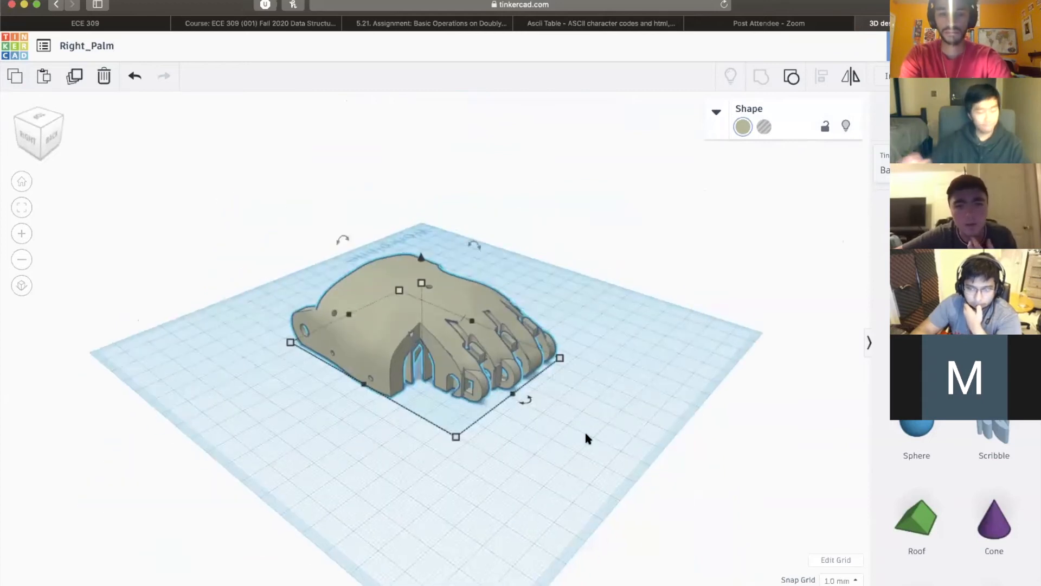
pyautogui.moveTo(568, 427); pyautogui.dragTo(519, 437, button='right')
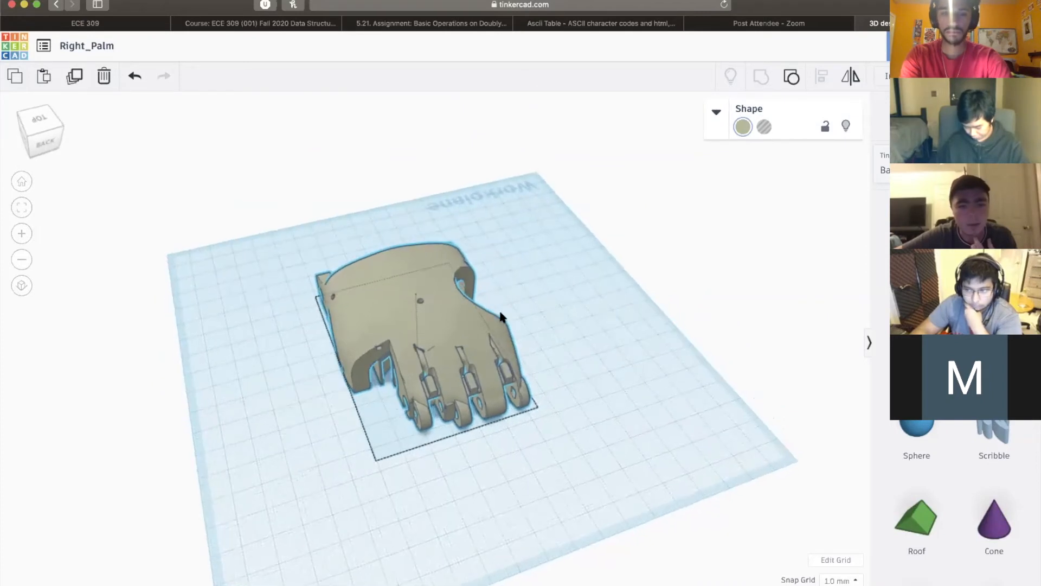
pyautogui.moveTo(473, 342); pyautogui.dragTo(569, 345, button='right')
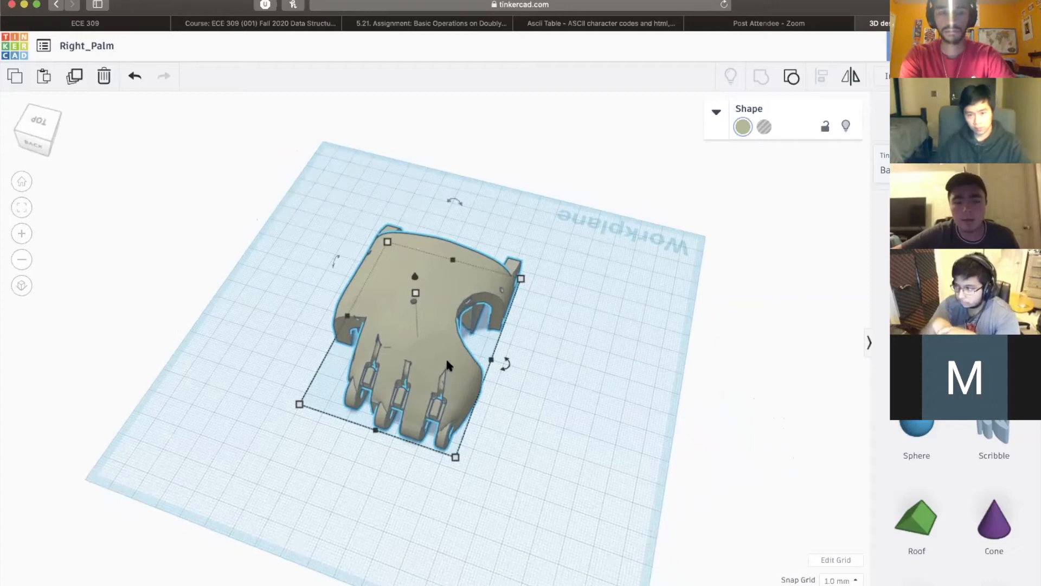
pyautogui.moveTo(624, 330); pyautogui.dragTo(597, 267, button='right')
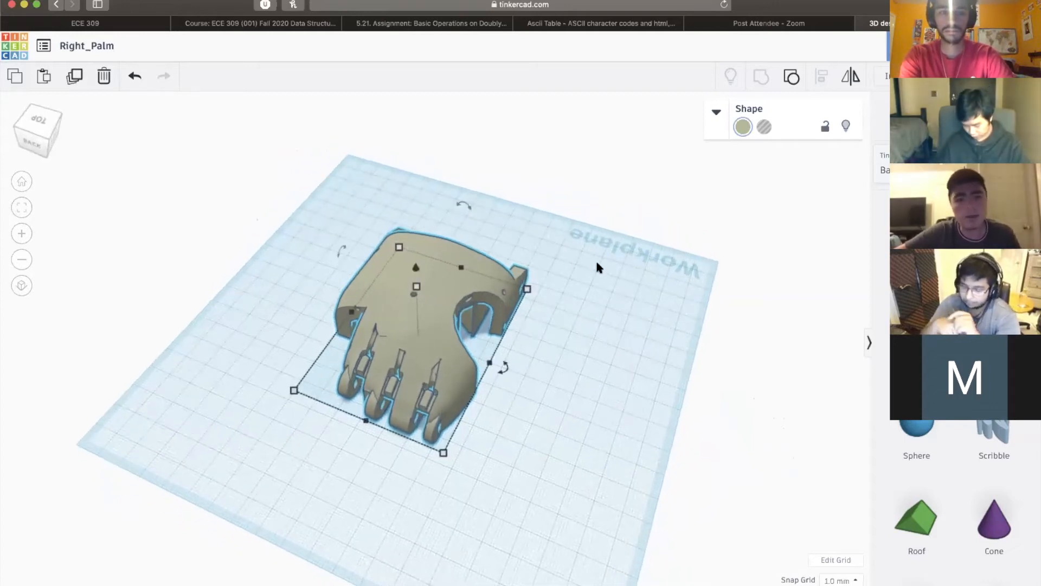
pyautogui.moveTo(579, 303); pyautogui.dragTo(527, 432, button='right')
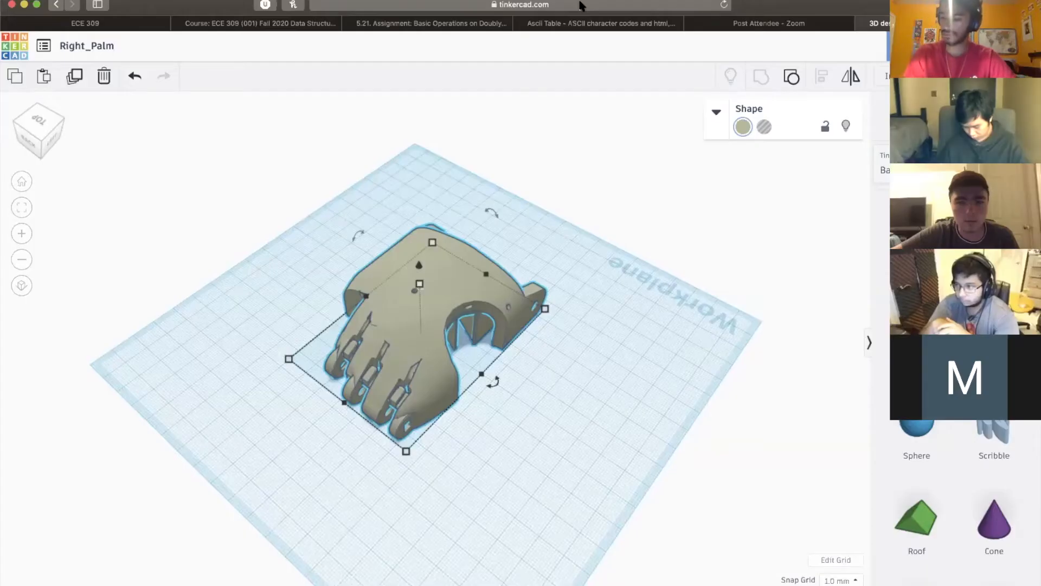
# - Switch to Fusion 360 and measure the distance between the inner bottom vertices of the fingertip's two prongs, including its axis components
pyautogui.press('super+Tab')
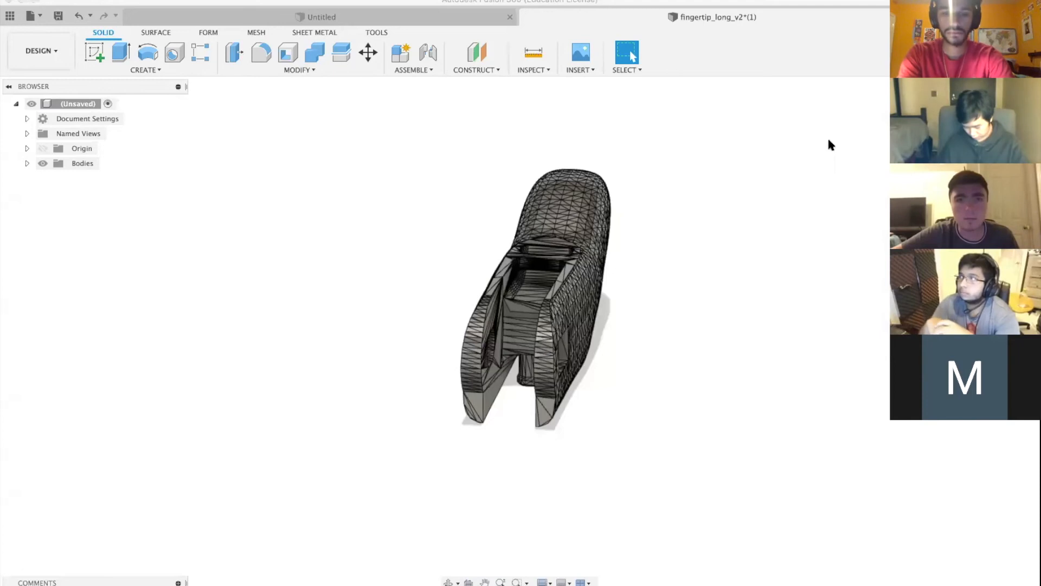
pyautogui.moveTo(520, 334)
pyautogui.keyDown('shift'); pyautogui.mouseDown(button='middle')
pyautogui.moveTo(431, 336)
pyautogui.moveTo(449, 328)
pyautogui.moveTo(404, 339)
pyautogui.moveTo(491, 339)
pyautogui.mouseUp(button='middle'); pyautogui.keyUp('shift')
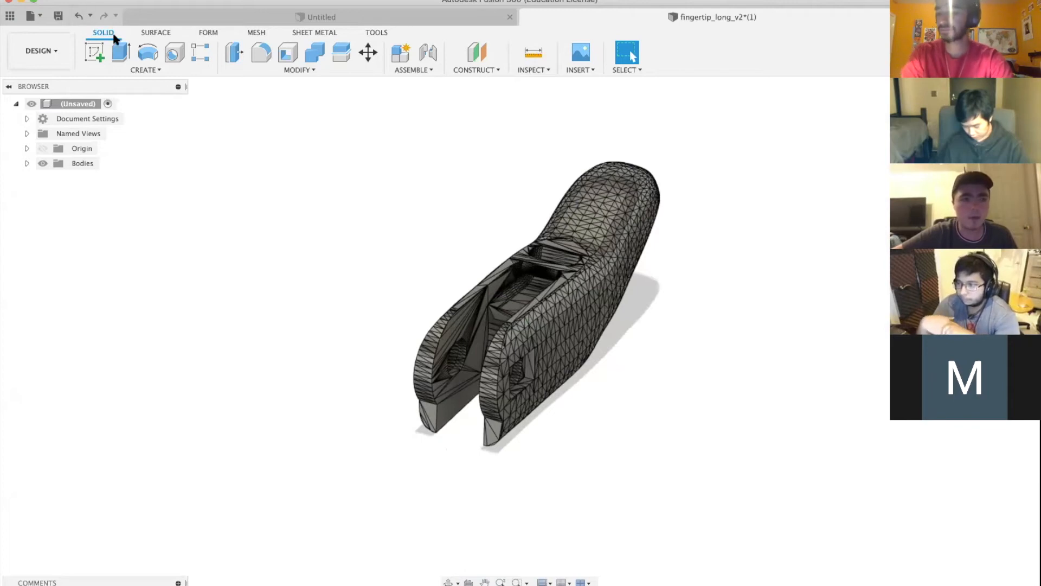
pyautogui.click(544, 71)
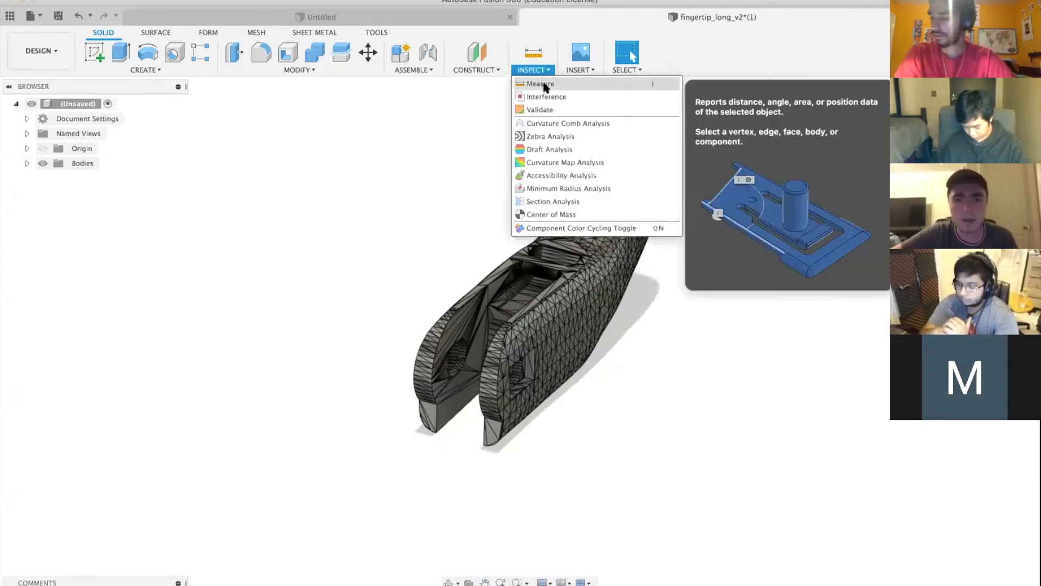
pyautogui.click(565, 88)
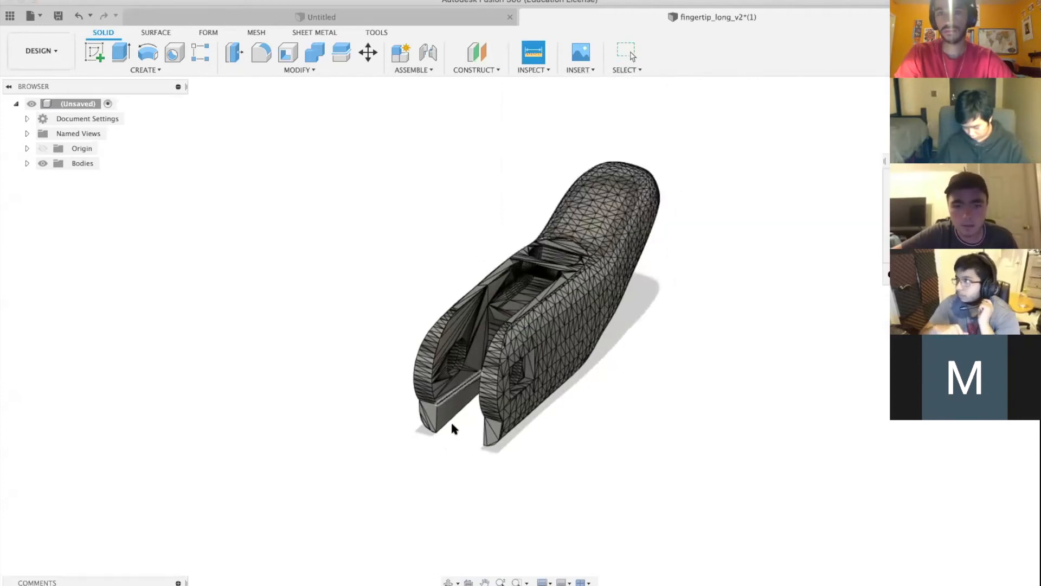
pyautogui.click(437, 434)
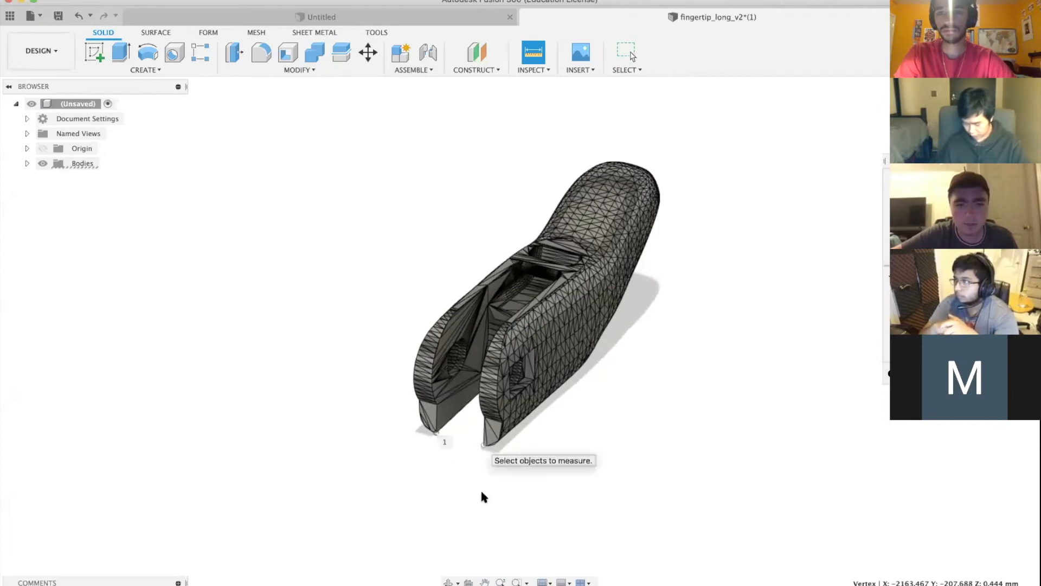
pyautogui.click(484, 445)
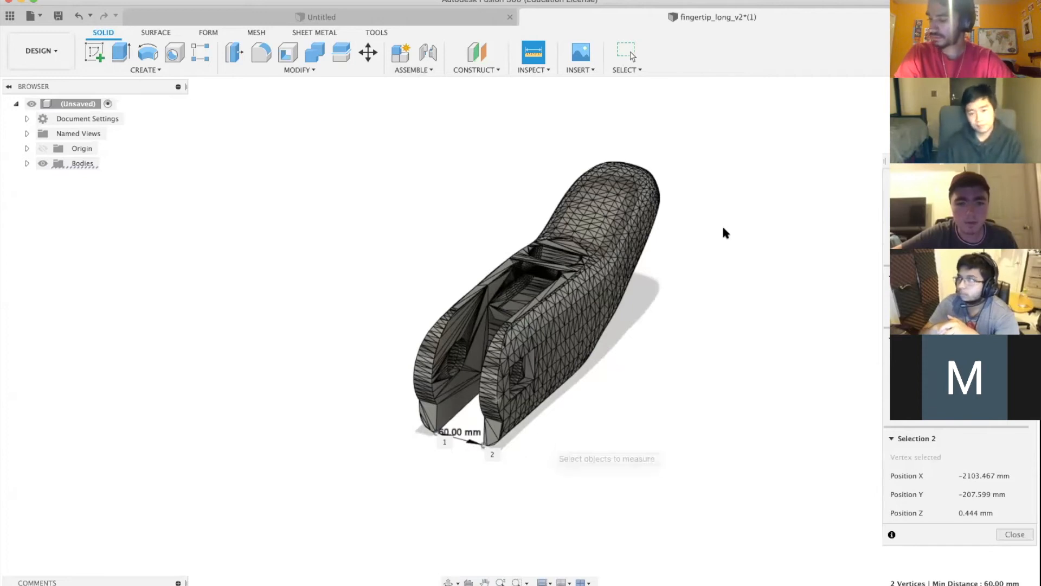
pyautogui.keyDown('shift'); pyautogui.moveTo(843, 239); pyautogui.dragTo(868, 229, button='middle'); pyautogui.keyUp('shift')
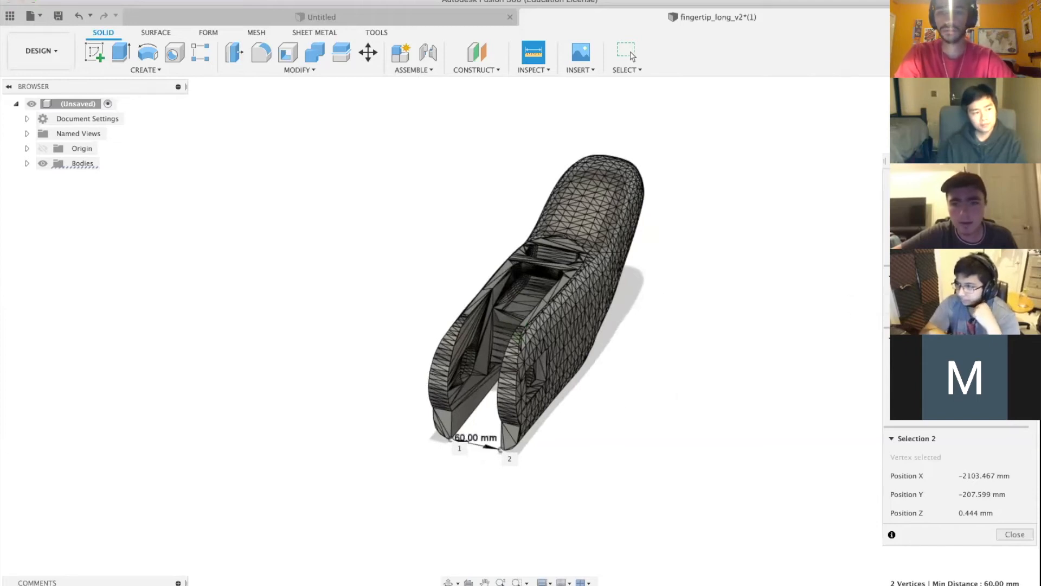
pyautogui.click(895, 296)
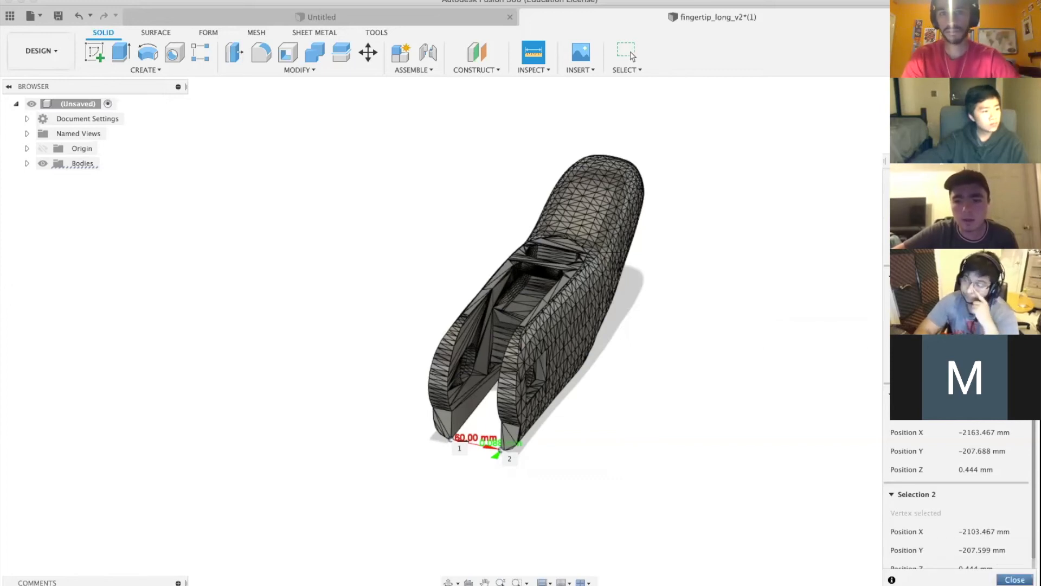
pyautogui.press('Escape')
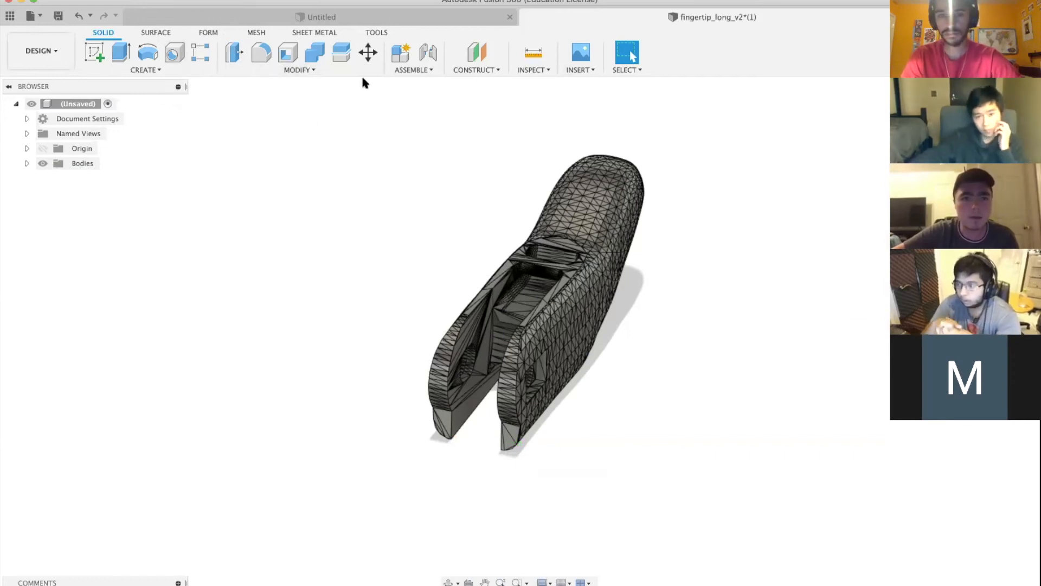
# - Scale the whole fingertip body uniformly by a factor of 1.16666
pyautogui.click(300, 72)
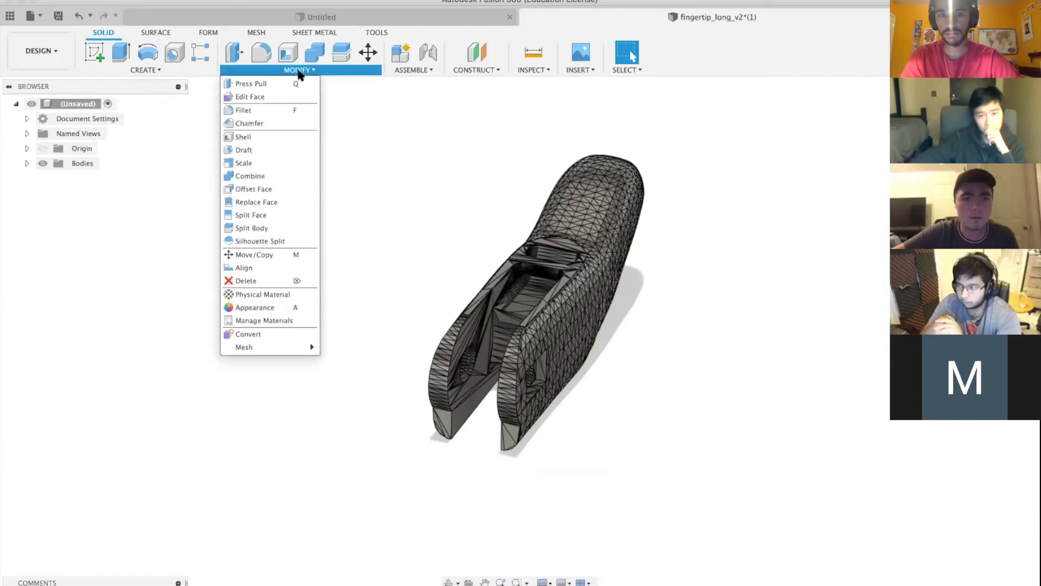
pyautogui.click(272, 163)
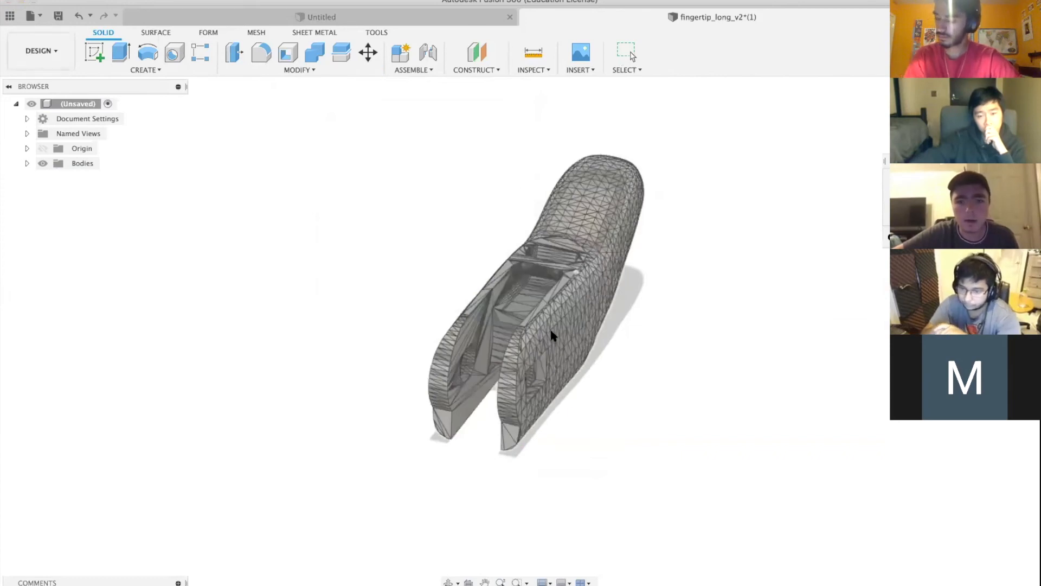
pyautogui.click(566, 383)
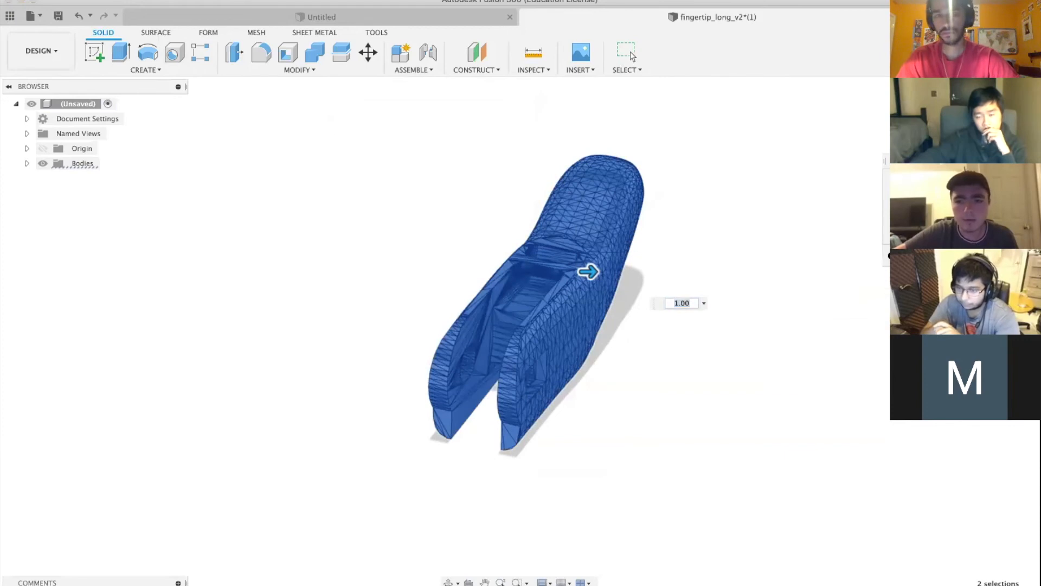
pyautogui.write('1')
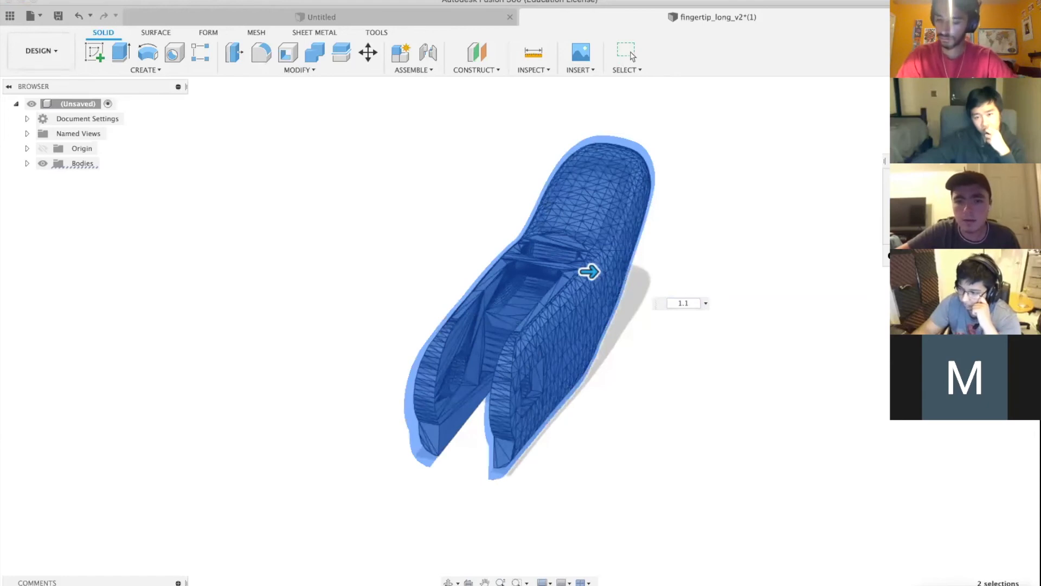
pyautogui.write('6666')
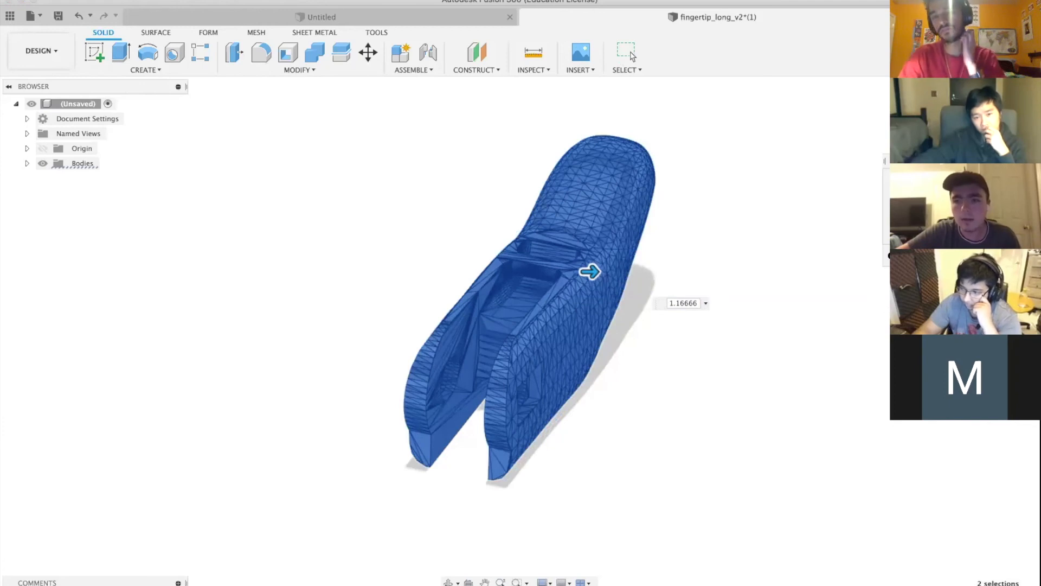
pyautogui.press('Return')
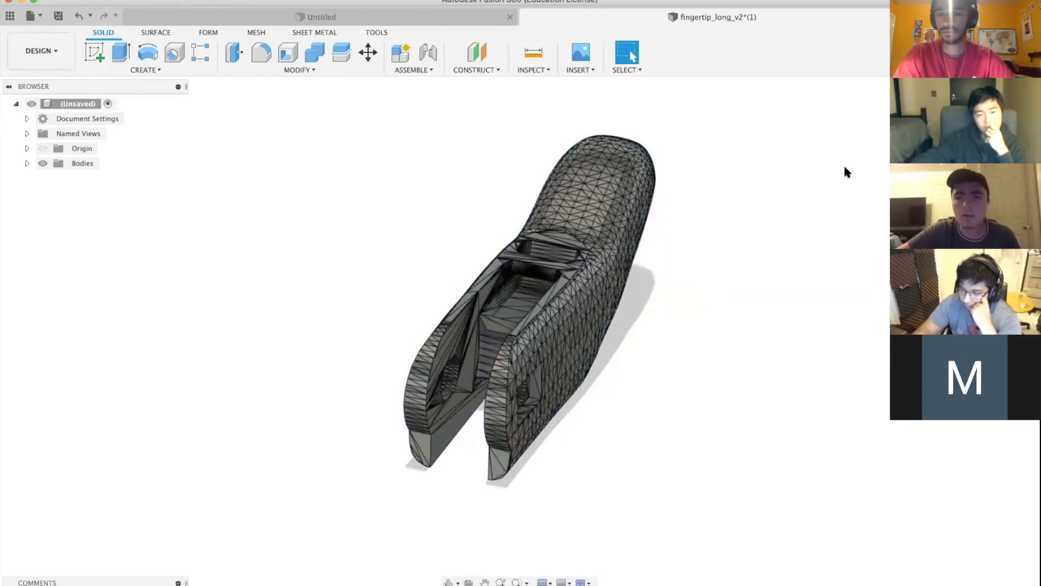
# - Measure the gap between the inner bottom vertices of the rescaled fingertip's two prongs
pyautogui.press('i')
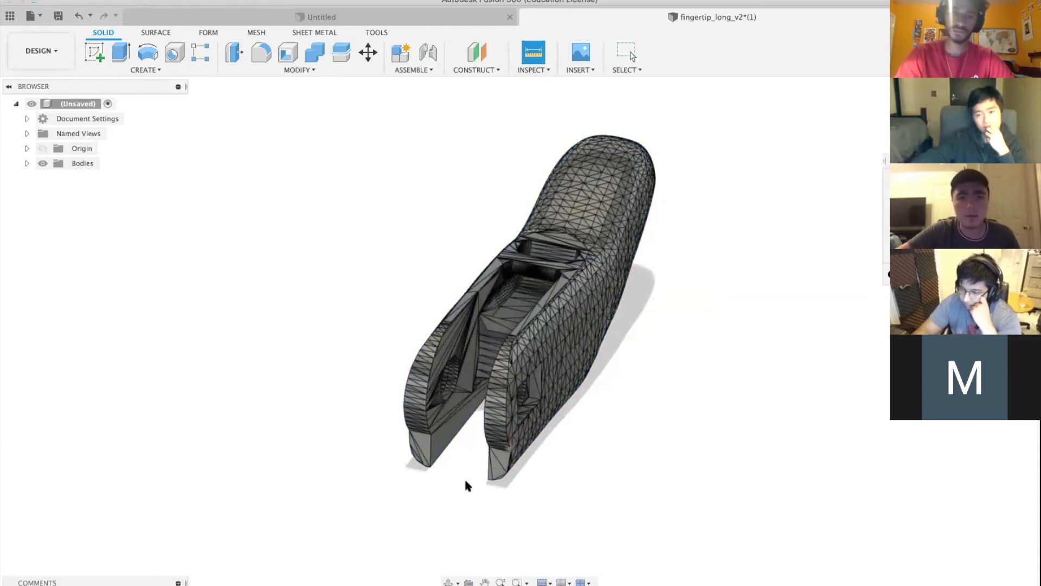
pyautogui.click(431, 466)
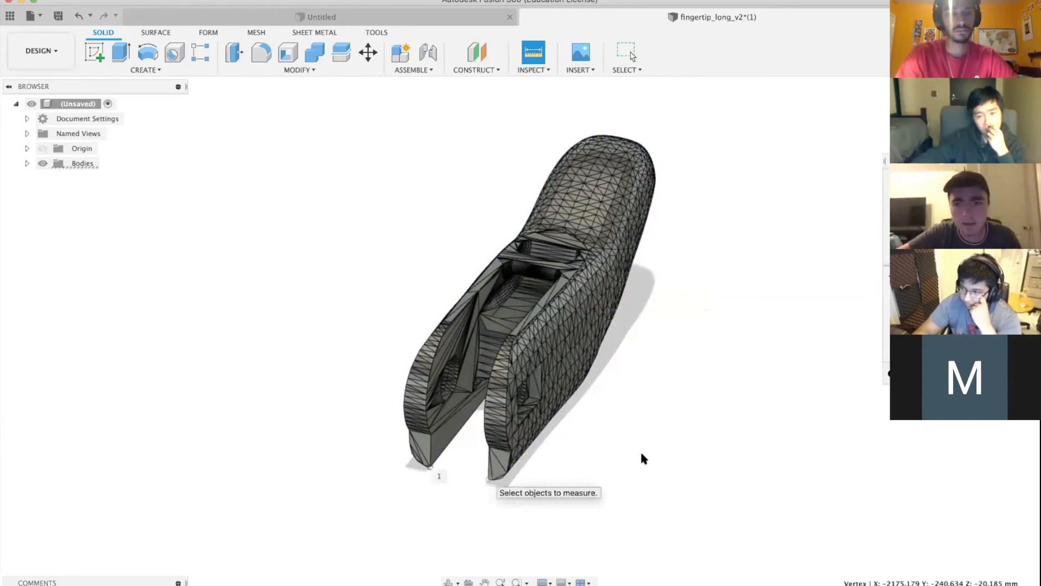
pyautogui.click(487, 479)
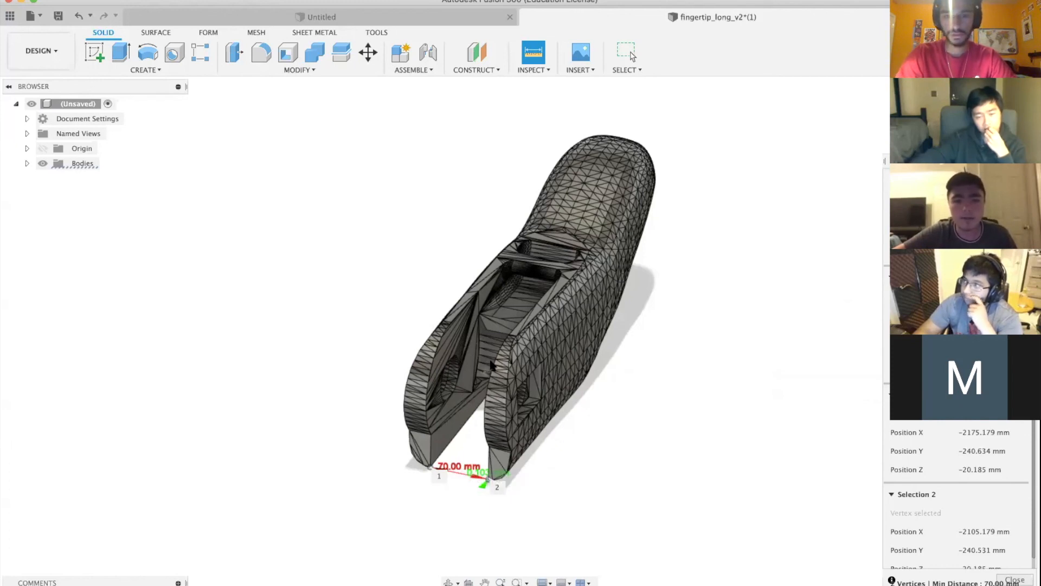
pyautogui.moveTo(516, 323)
pyautogui.keyDown('shift'); pyautogui.mouseDown(button='middle')
pyautogui.moveTo(462, 321)
pyautogui.moveTo(762, 370)
pyautogui.moveTo(611, 440)
pyautogui.mouseUp(button='middle'); pyautogui.keyUp('shift')
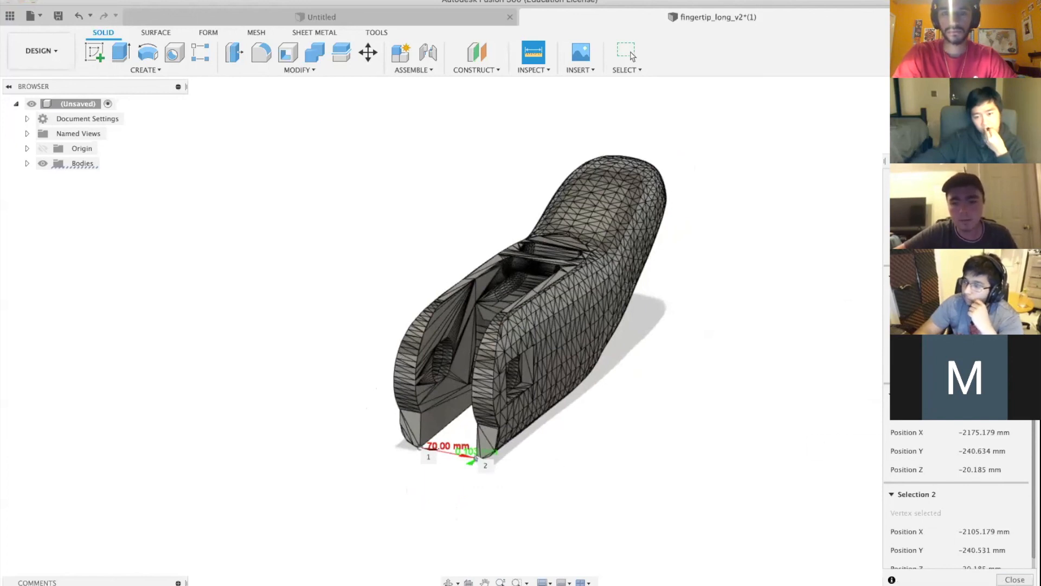
pyautogui.click(1027, 578)
pyautogui.keyDown('shift'); pyautogui.moveTo(519, 322); pyautogui.dragTo(601, 282, button='middle'); pyautogui.keyUp('shift')
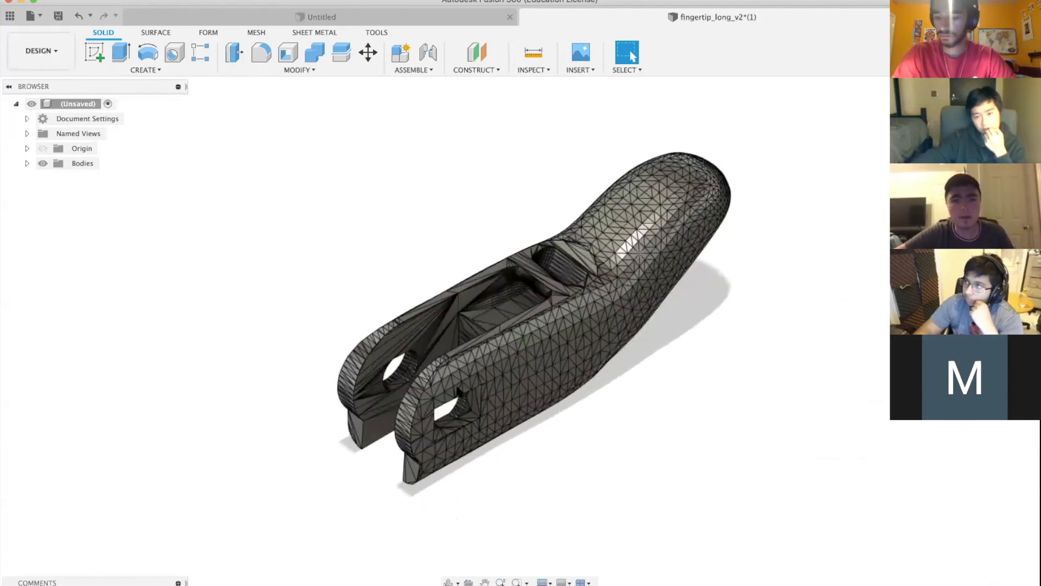